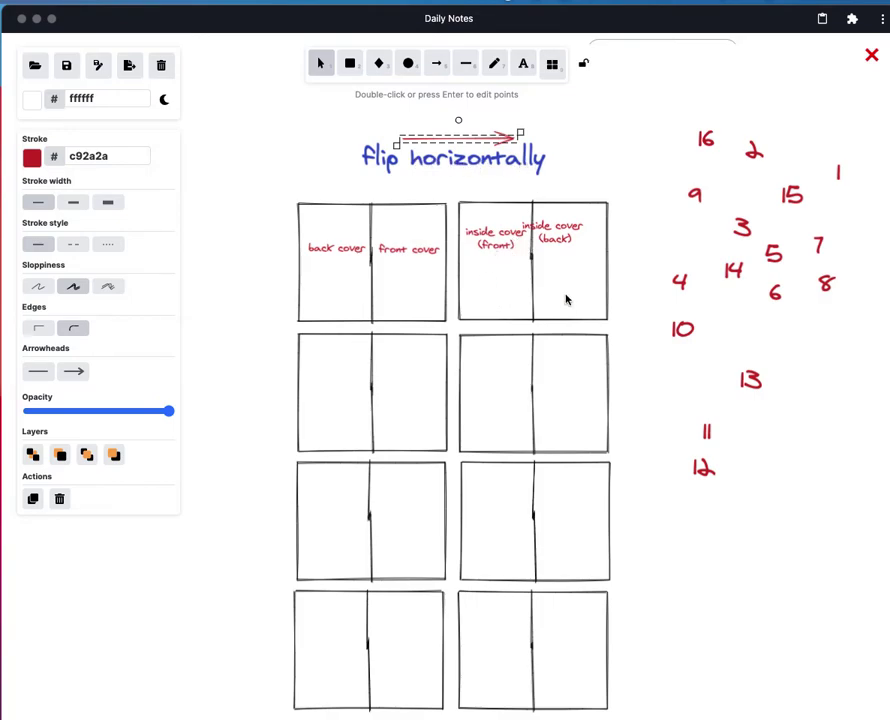
Place page numbers 1, 2, 16 and 15 under their top-row cover labels
drag(565, 237, 580, 247)
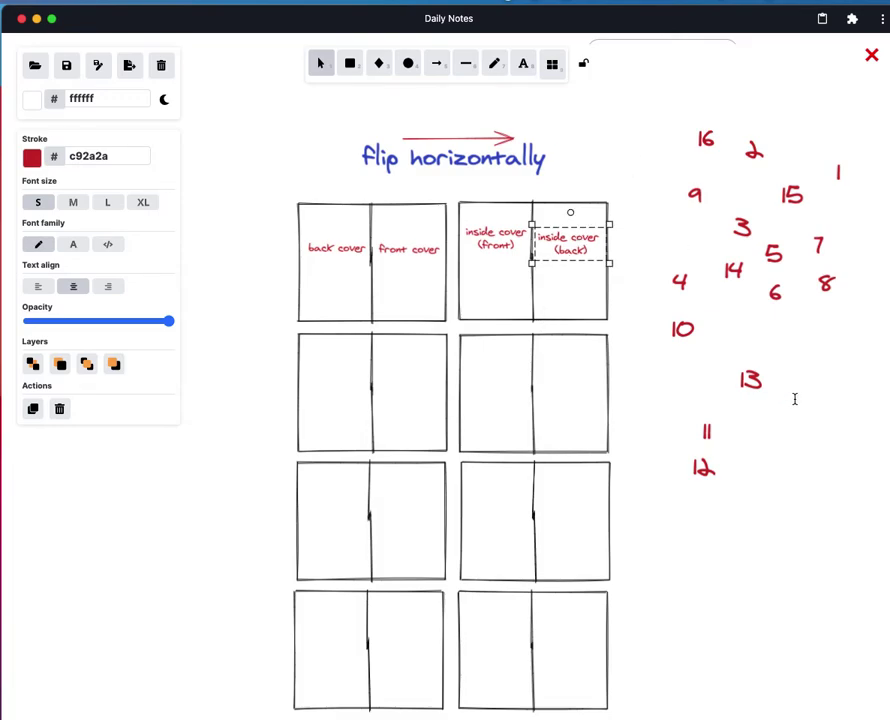
click(827, 145)
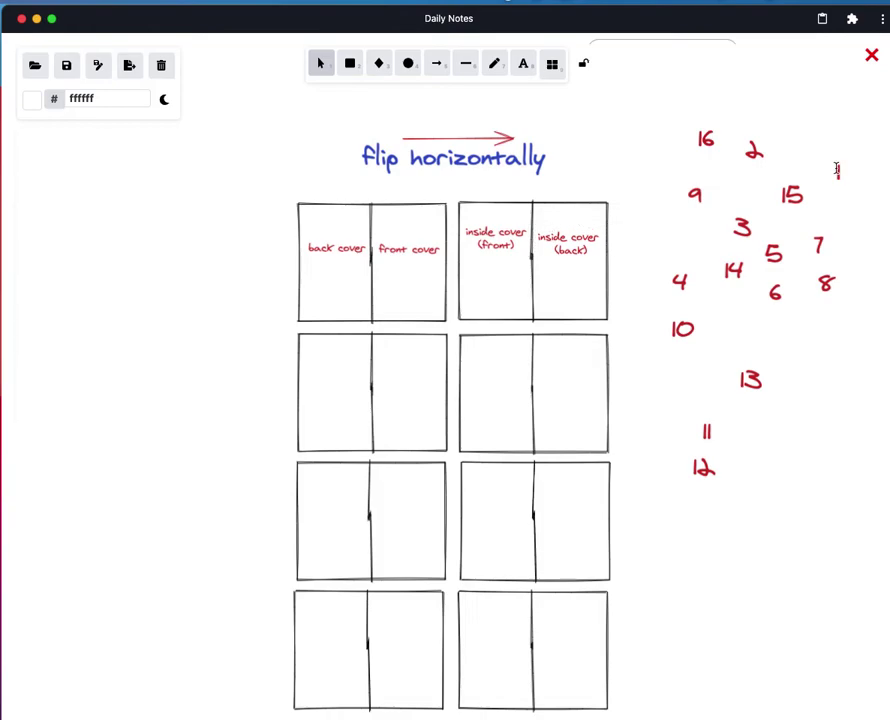
mouse_move(840, 172)
mouse_down()
mouse_move(626, 206)
mouse_move(408, 275)
mouse_up()
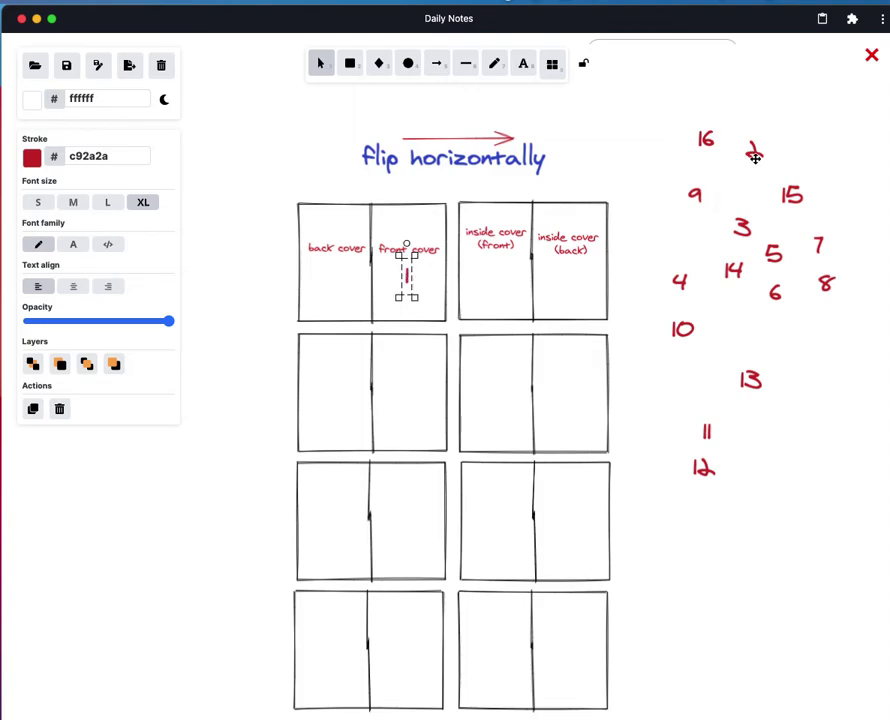
drag(753, 153, 497, 277)
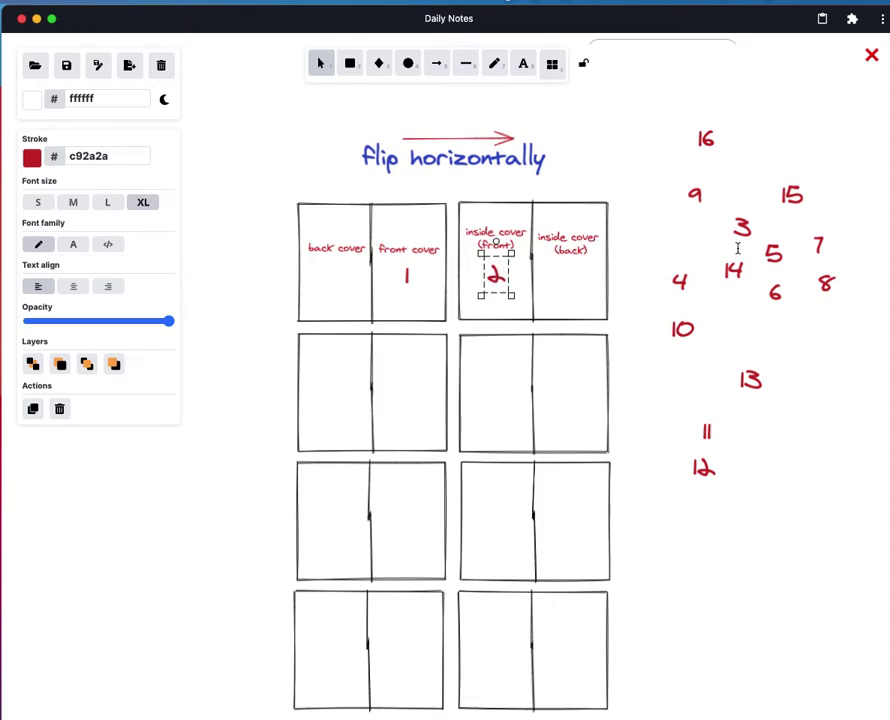
click(709, 132)
drag(709, 132, 333, 275)
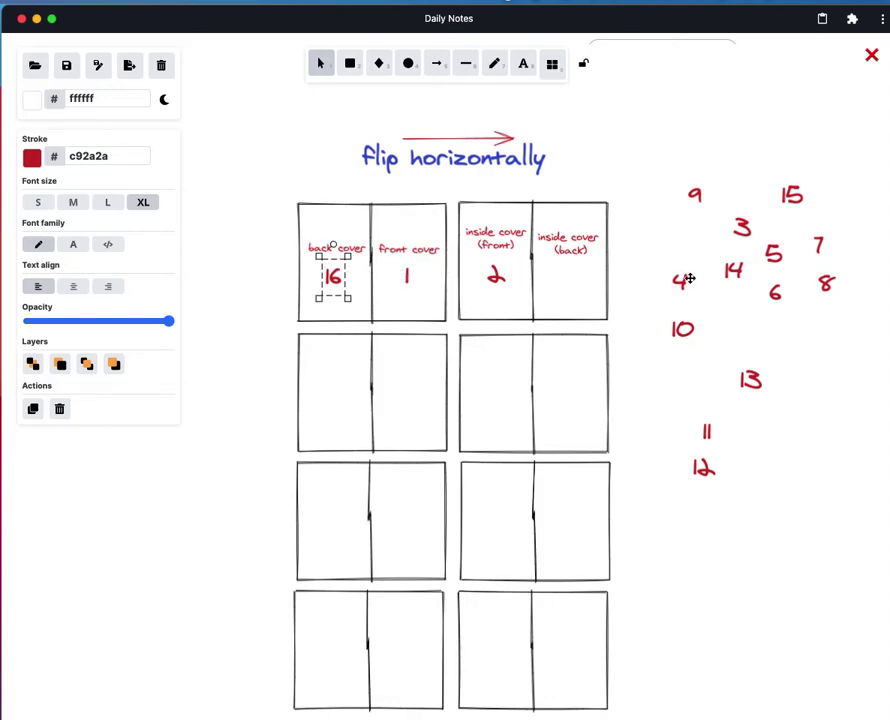
drag(797, 196, 576, 283)
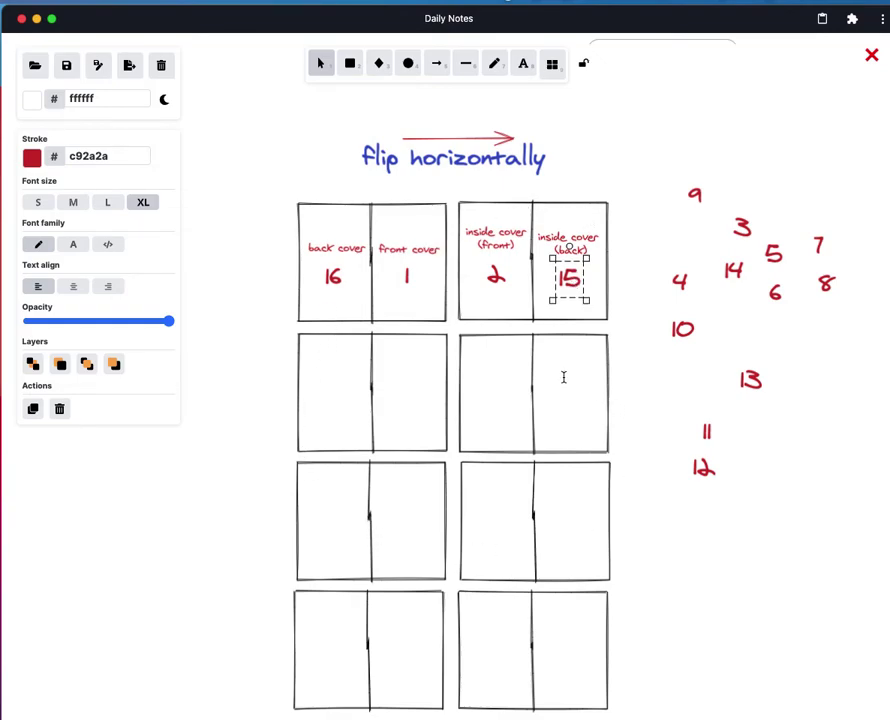
Give both top-row cover sheets an orange (fab005) background fill
click(356, 204)
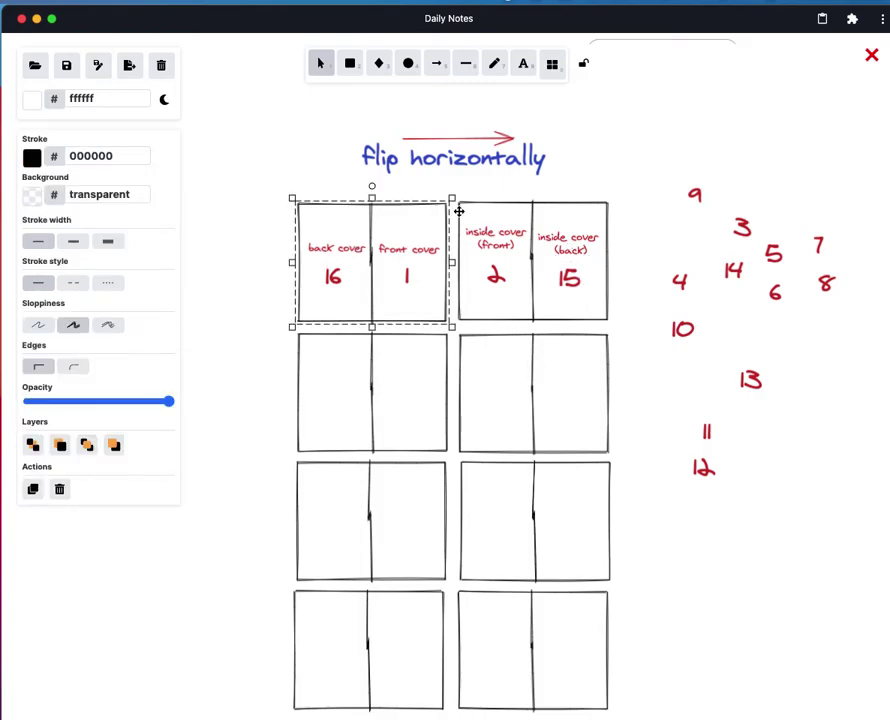
shift+click(493, 204)
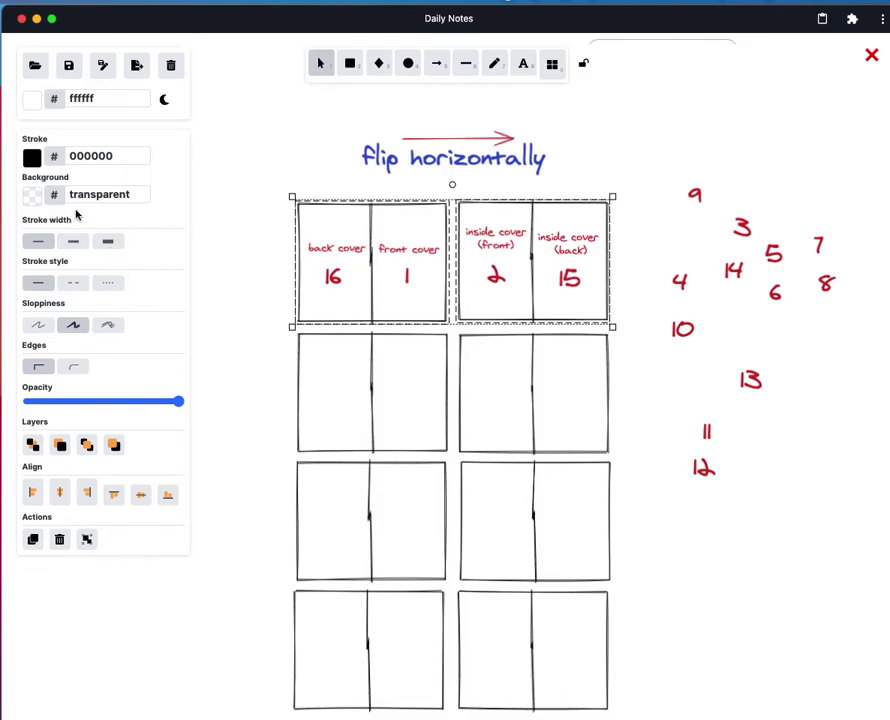
click(31, 196)
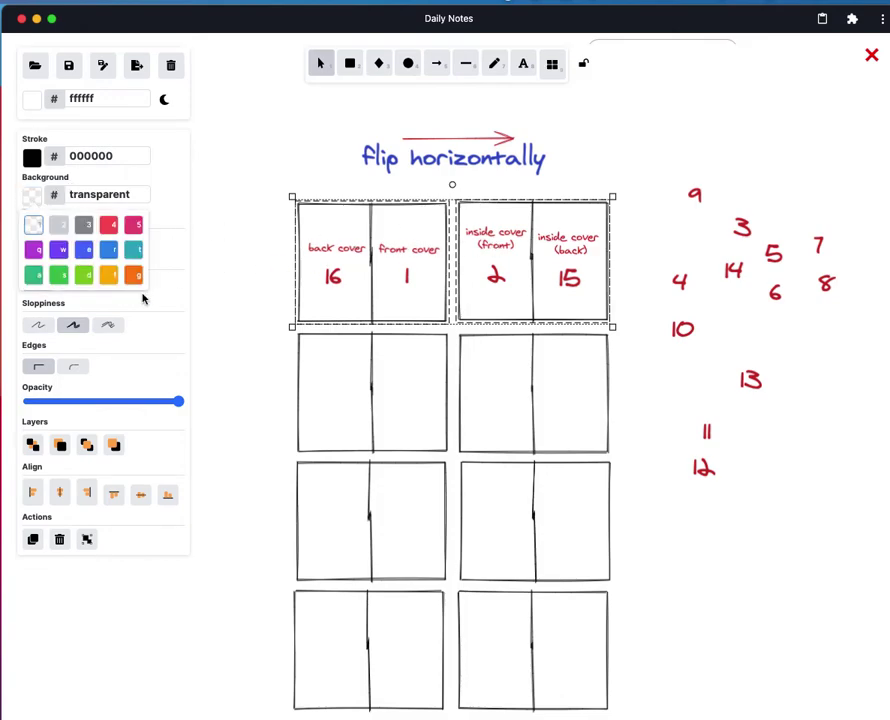
click(111, 277)
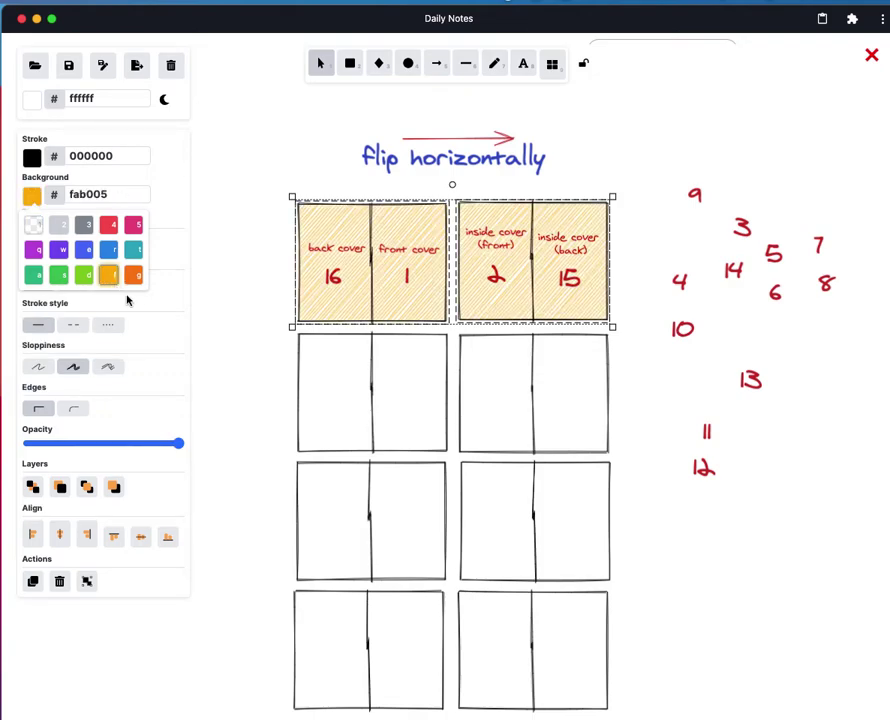
click(181, 254)
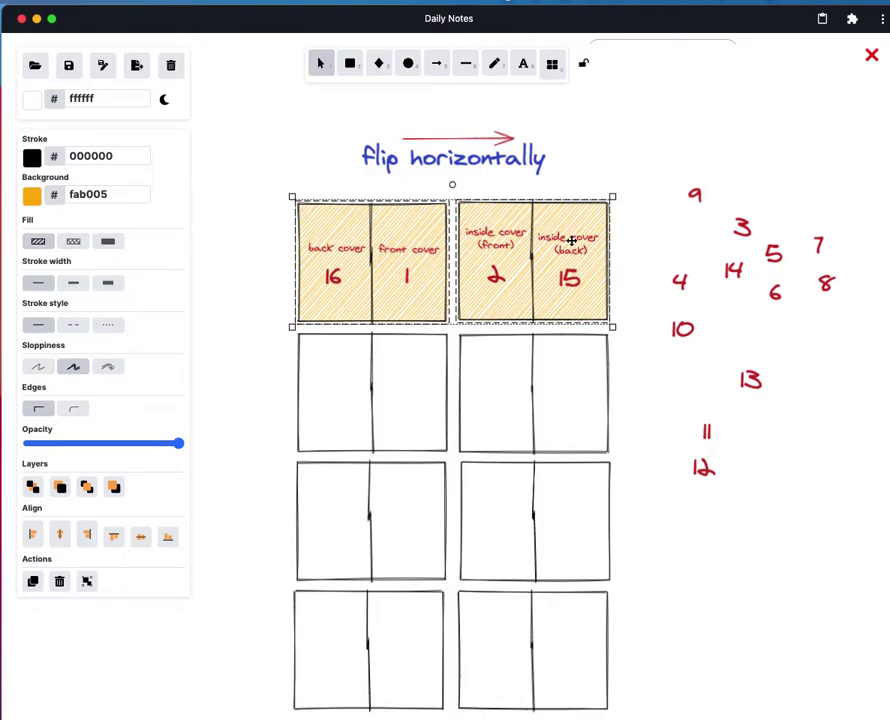
click(676, 227)
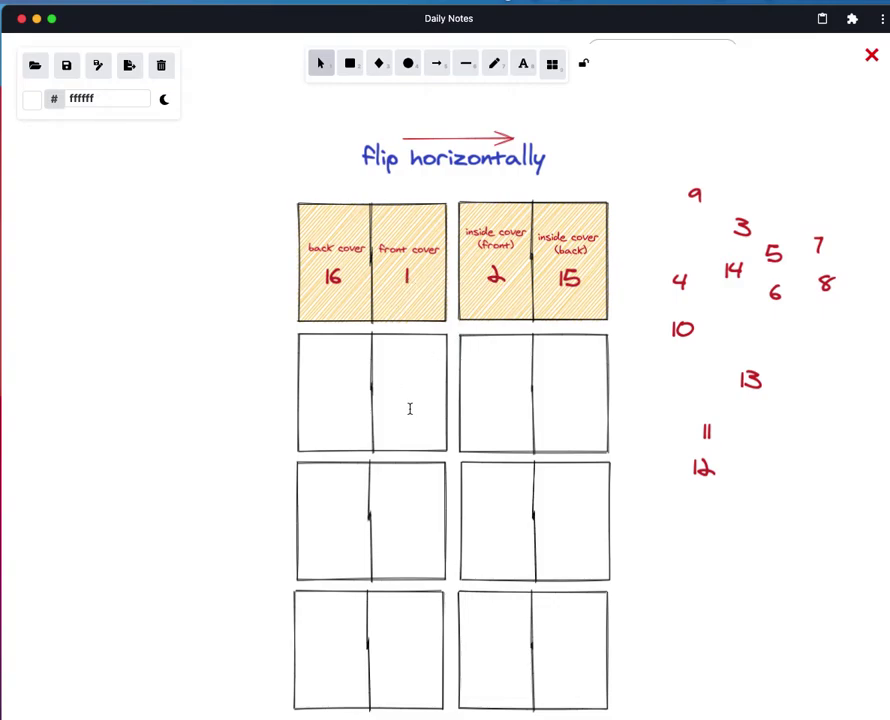
Place page numbers 3 to 8 alternately in the left and right sheets of rows two to four
drag(742, 228, 406, 384)
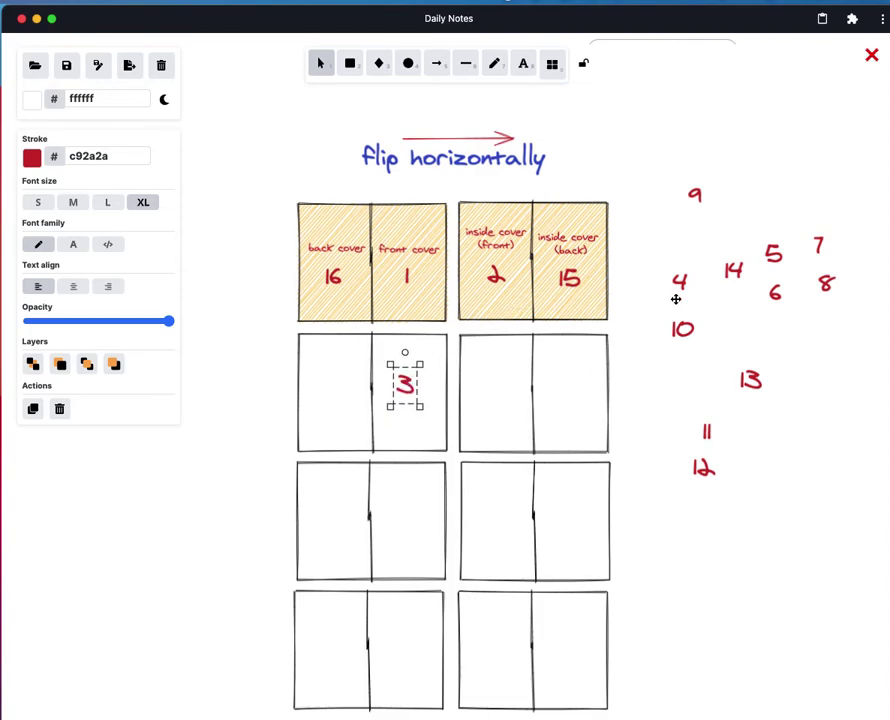
drag(683, 285, 497, 391)
drag(774, 254, 407, 519)
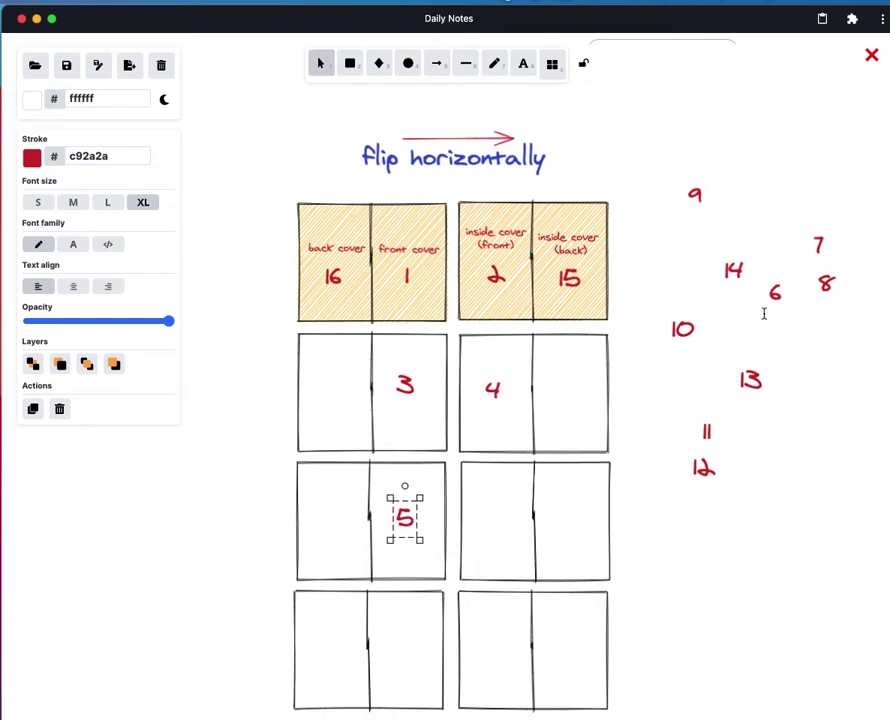
drag(777, 290, 493, 523)
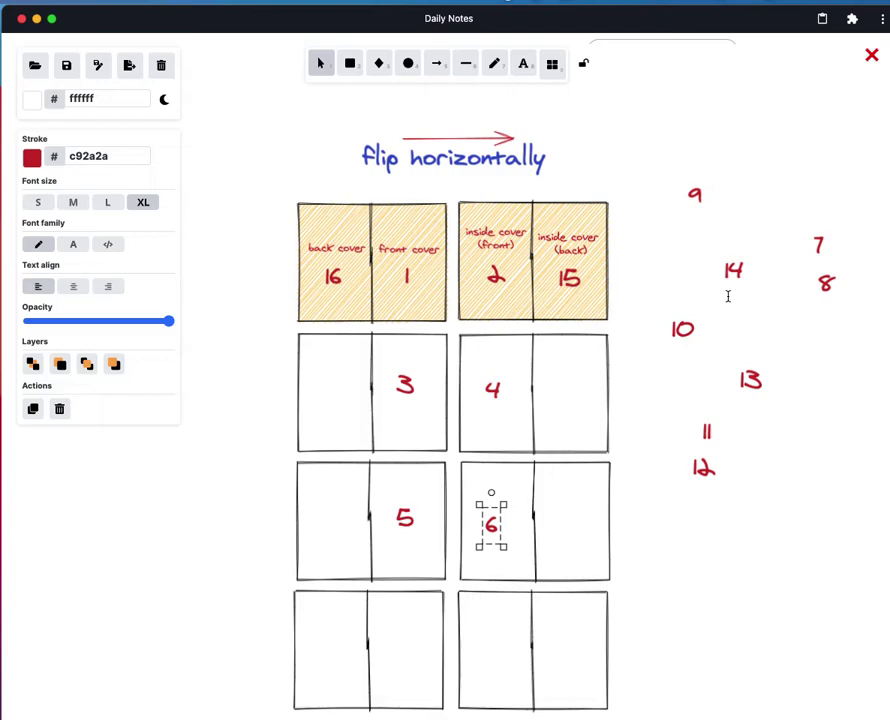
drag(820, 237, 414, 639)
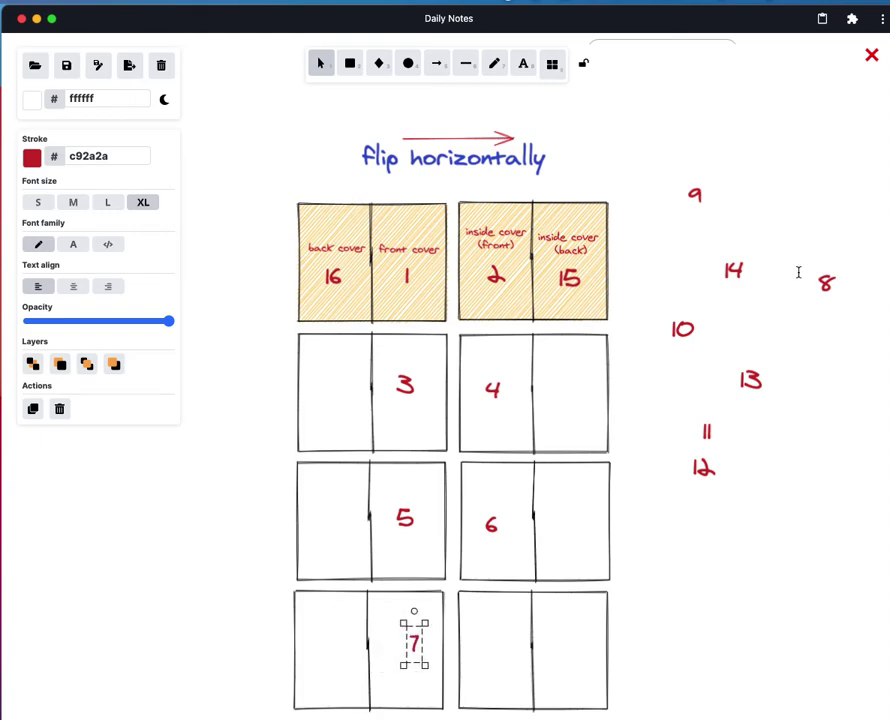
drag(820, 283, 503, 641)
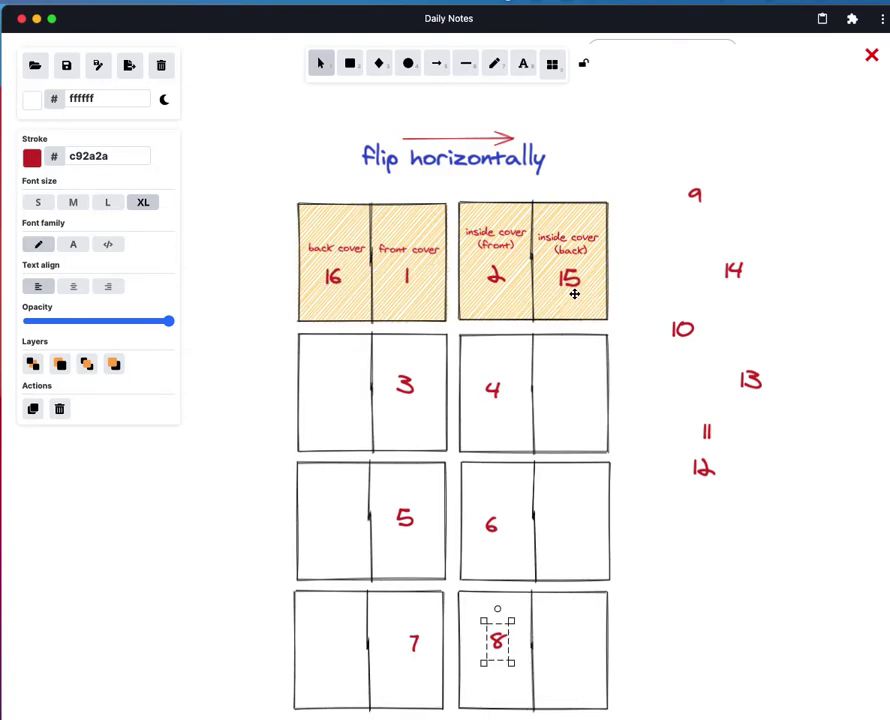
Place page numbers 14, 13, 12, 11, 10 and 9 opposite pages 3 through 8
drag(741, 275, 337, 388)
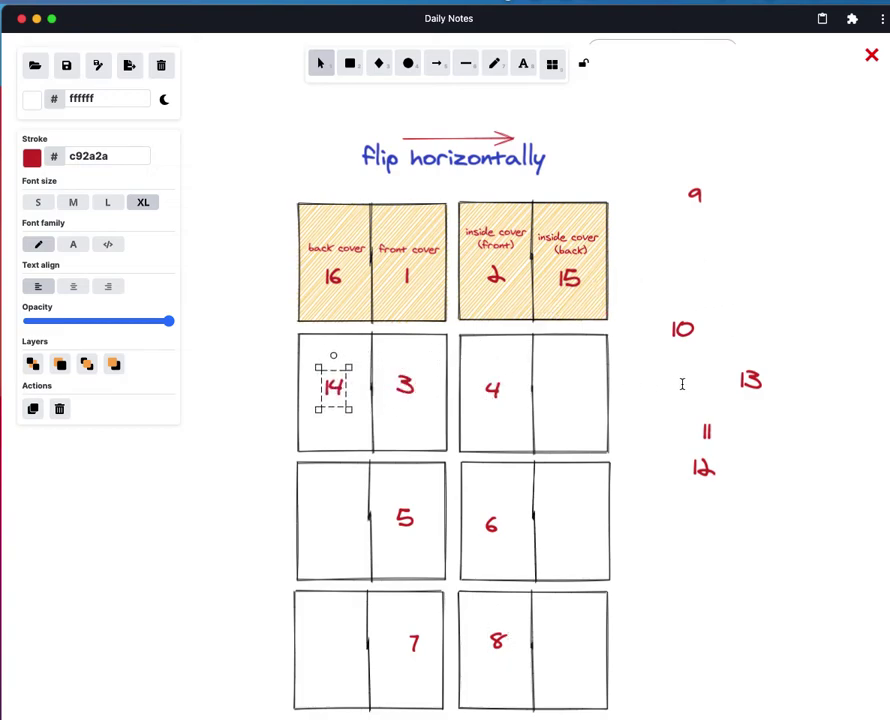
drag(757, 383, 578, 398)
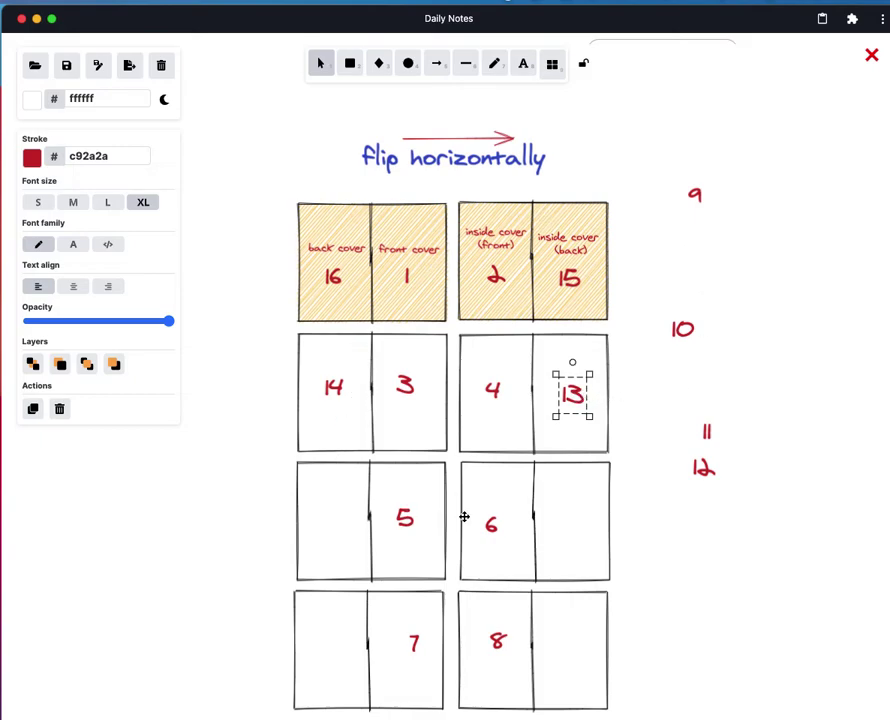
drag(706, 472, 337, 521)
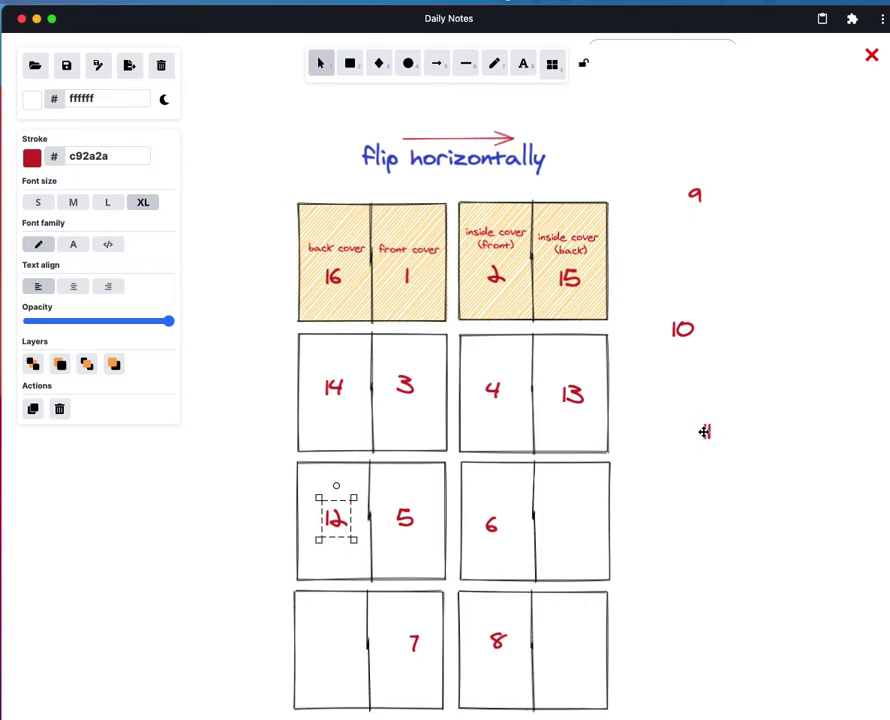
drag(704, 432, 569, 522)
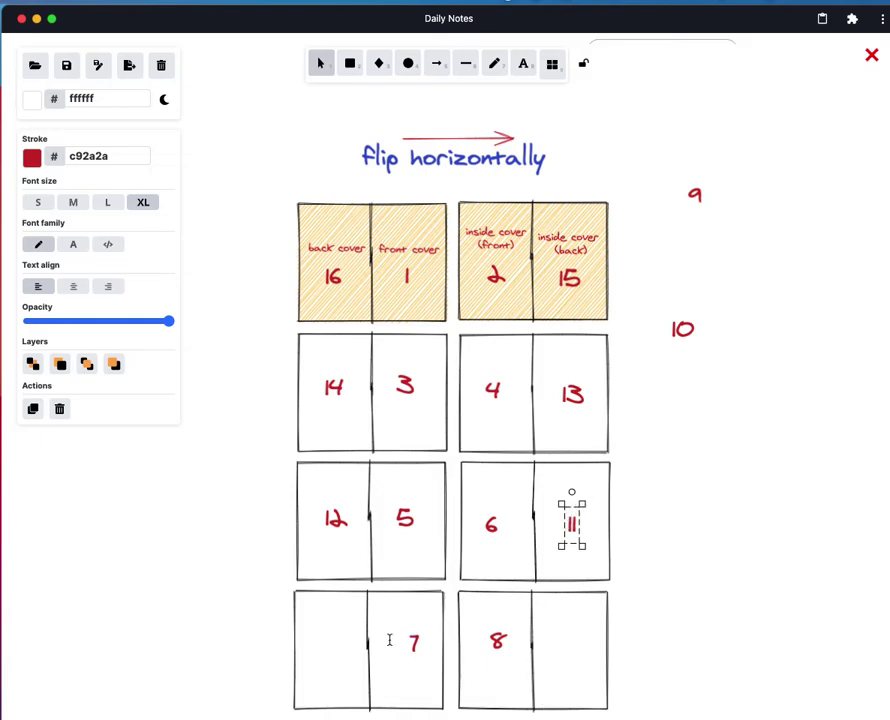
click(679, 334)
drag(679, 334, 329, 647)
drag(695, 194, 565, 640)
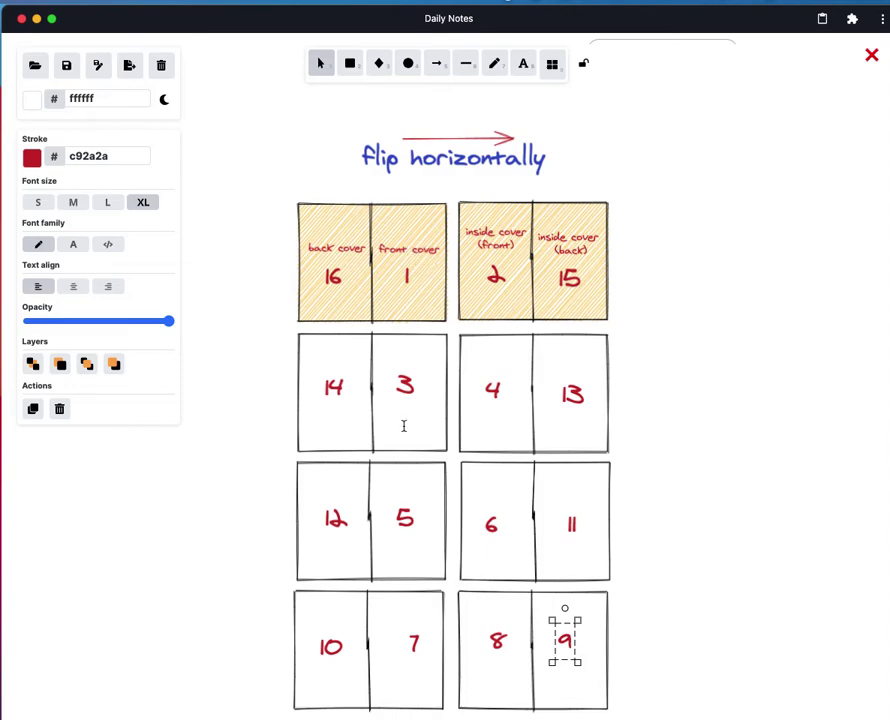
Fill the 14/3 and 4/13 second-row sheets with teal
click(344, 338)
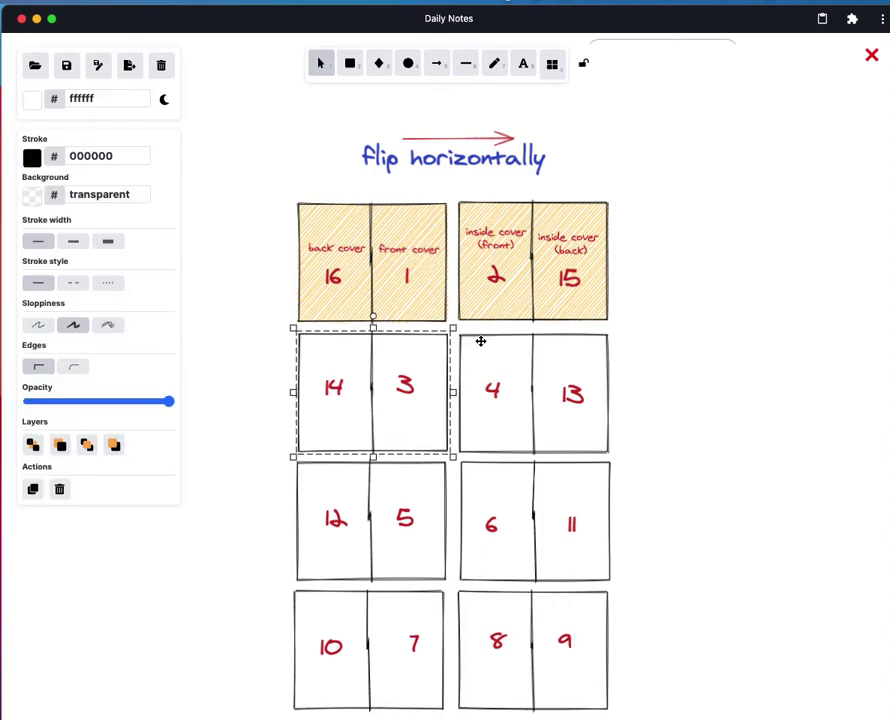
shift+click(481, 341)
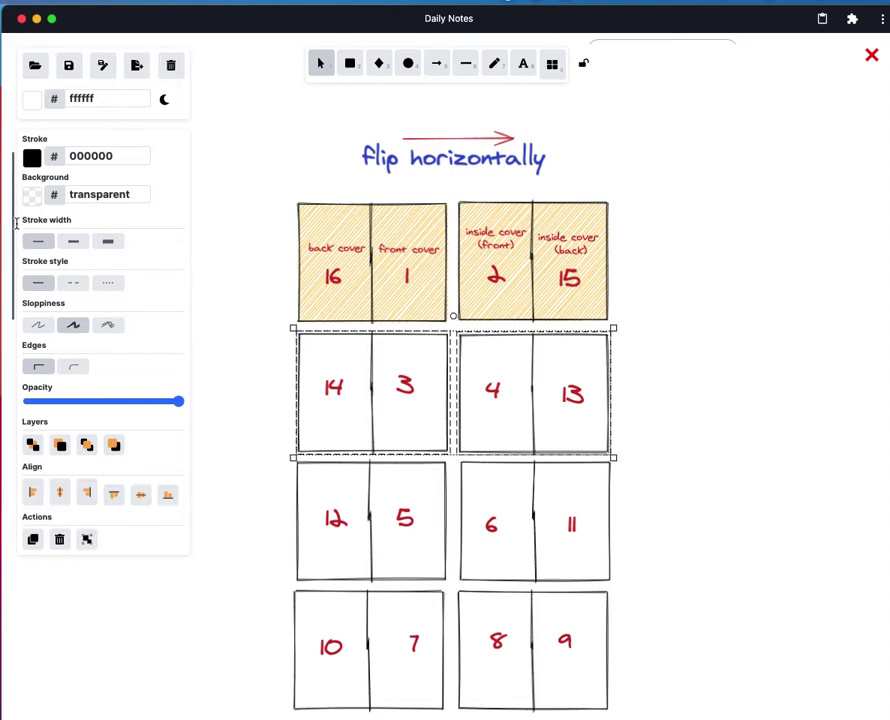
click(31, 195)
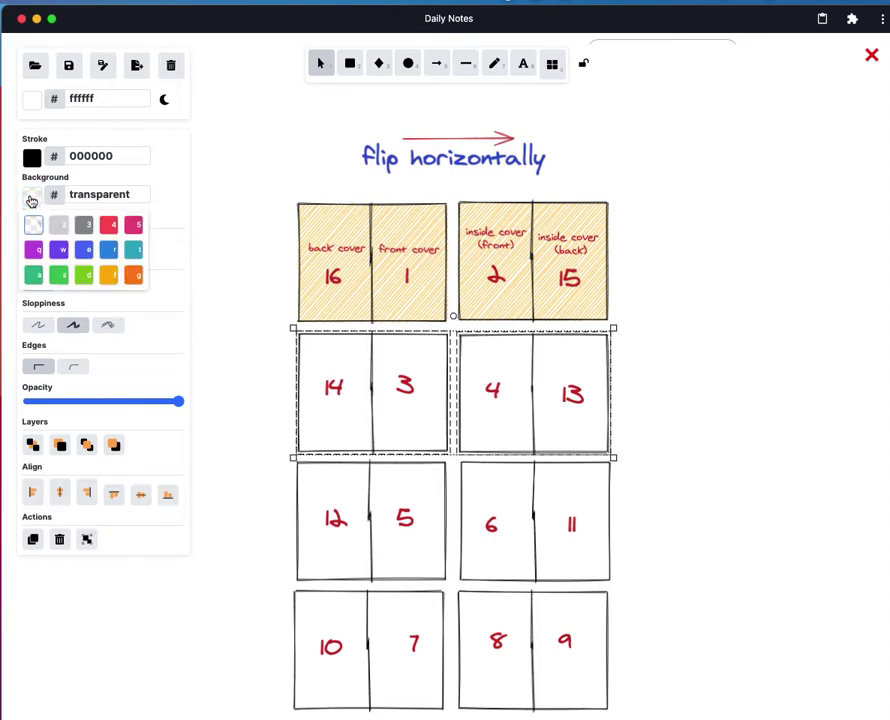
click(134, 250)
Select the 12/5 and 6/11 third-row sheets and bring up their background colours
click(351, 468)
shift+click(475, 463)
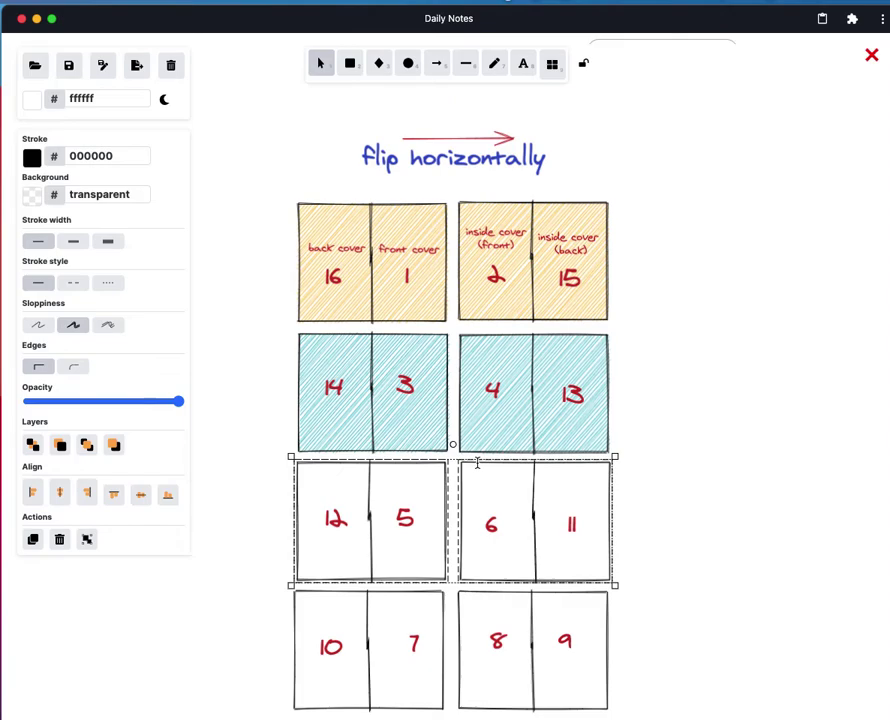
click(34, 197)
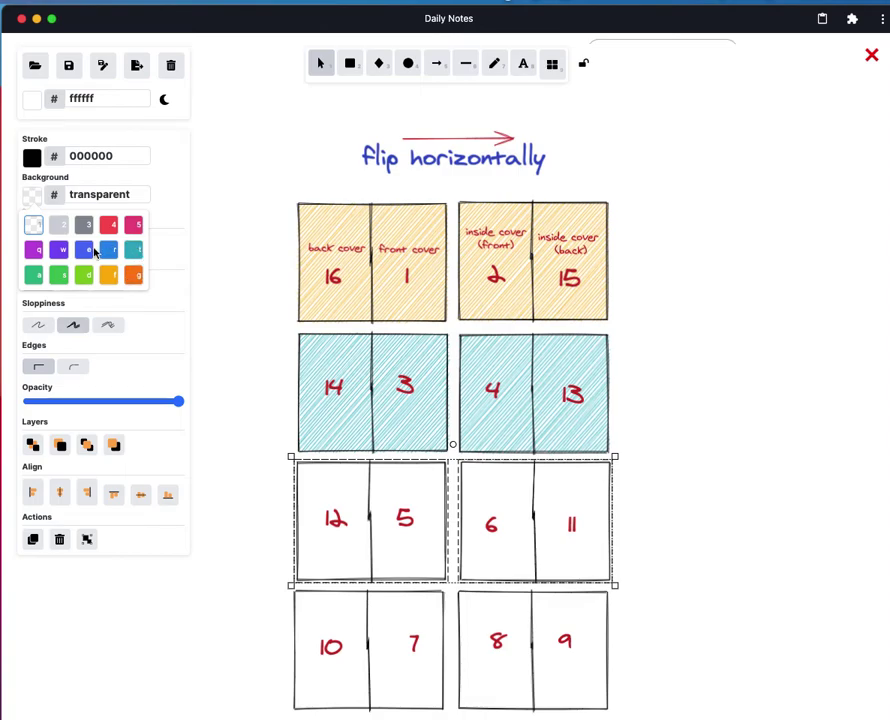
Fill the third-row sheets blue and the 10/7 and 8/9 bottom-row sheets purple
click(88, 251)
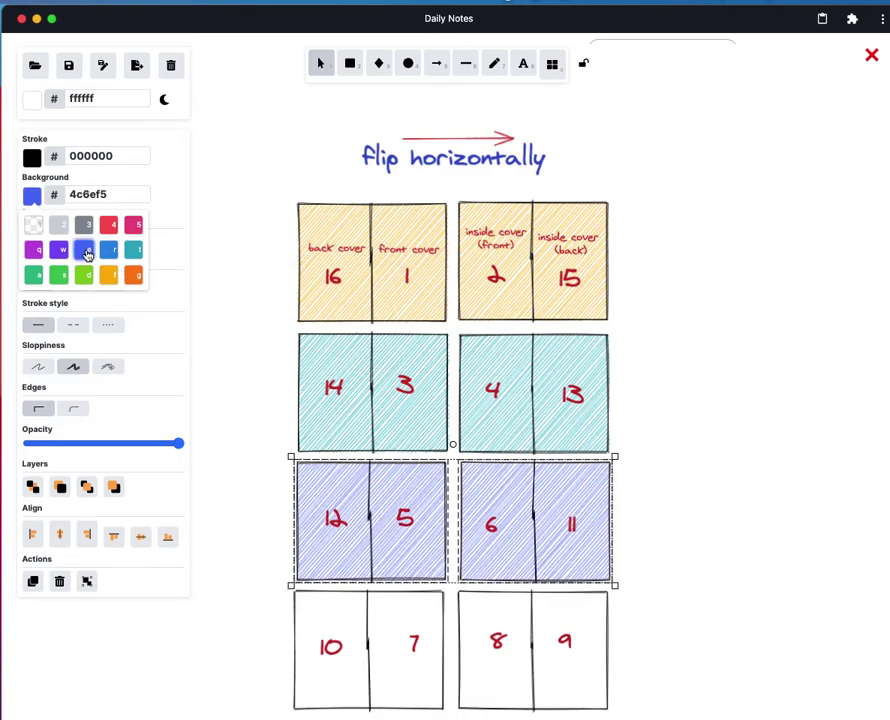
click(294, 674)
shift+click(460, 666)
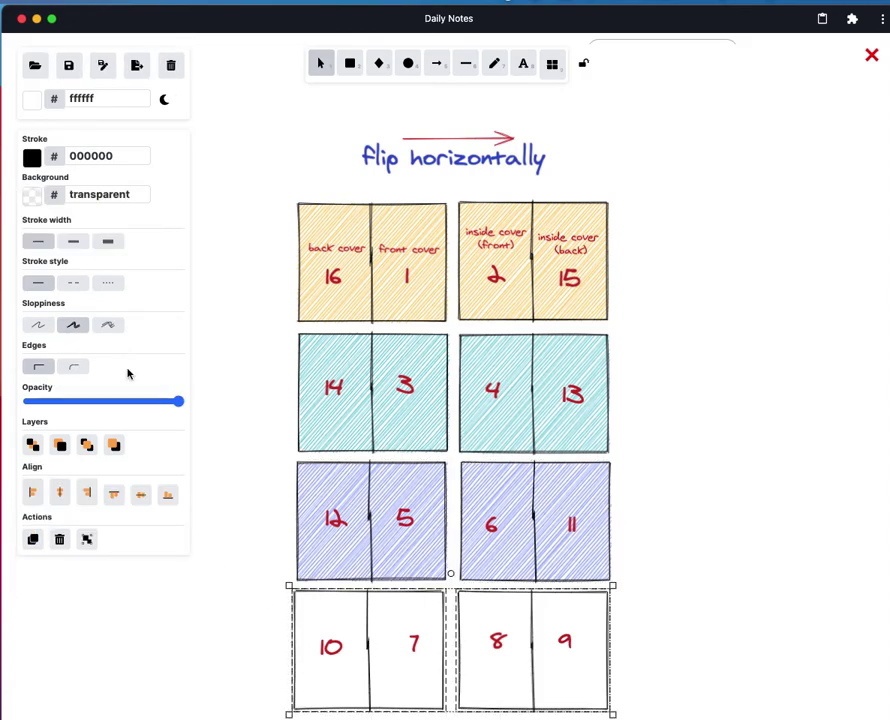
click(33, 198)
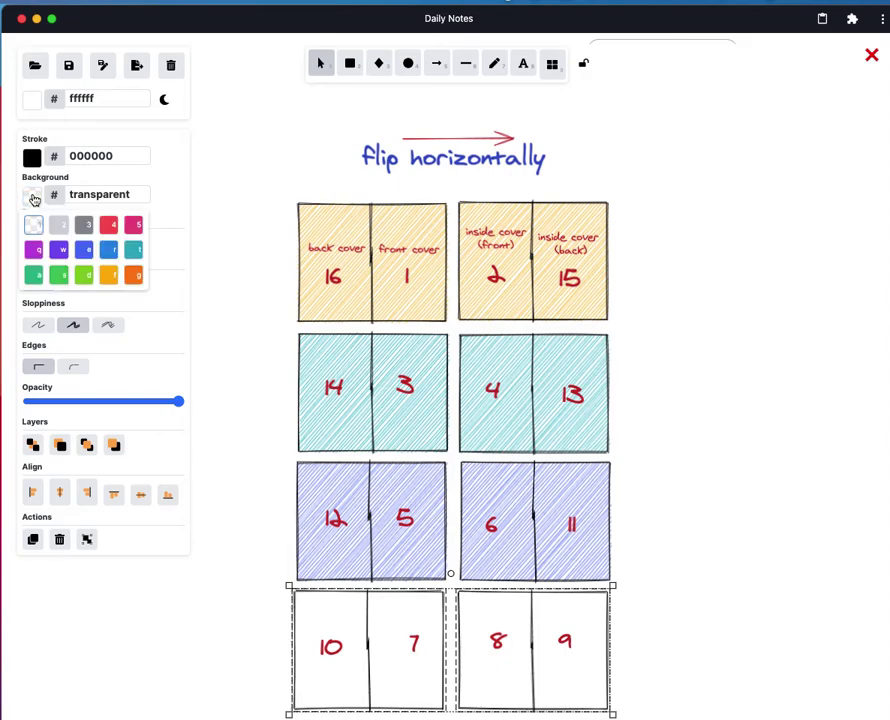
click(32, 252)
click(808, 234)
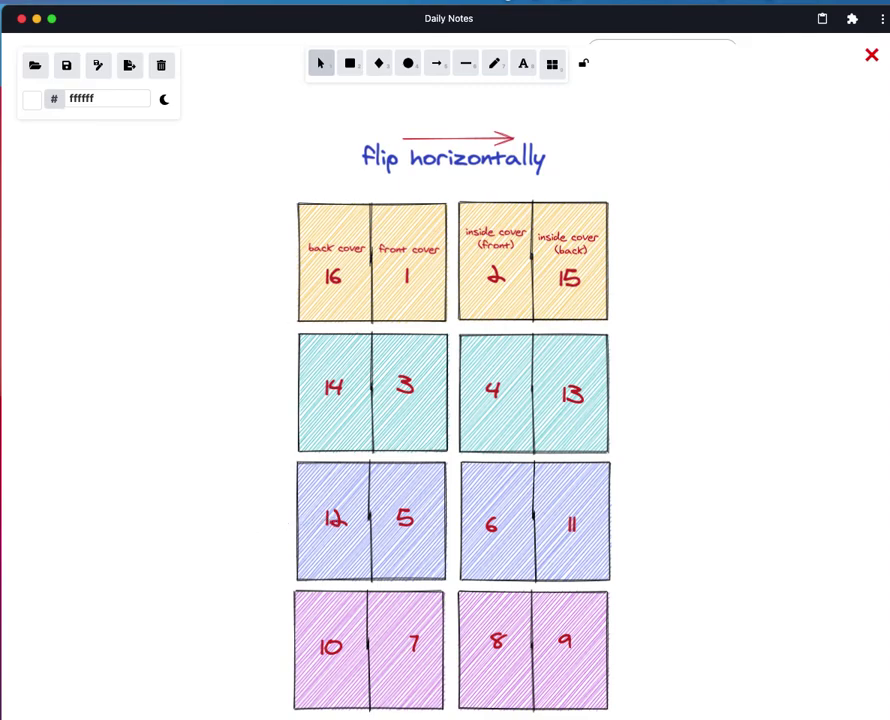
Add an extra-large text label reading my_zine_12_5.png right of the top sheets
click(525, 67)
click(643, 318)
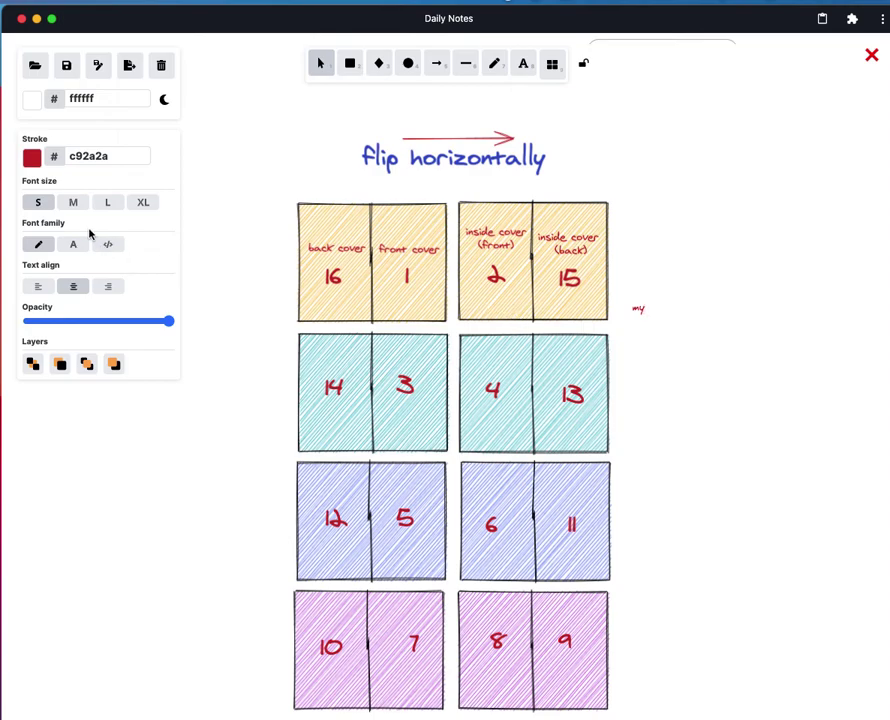
click(108, 205)
click(141, 204)
text(_zin)
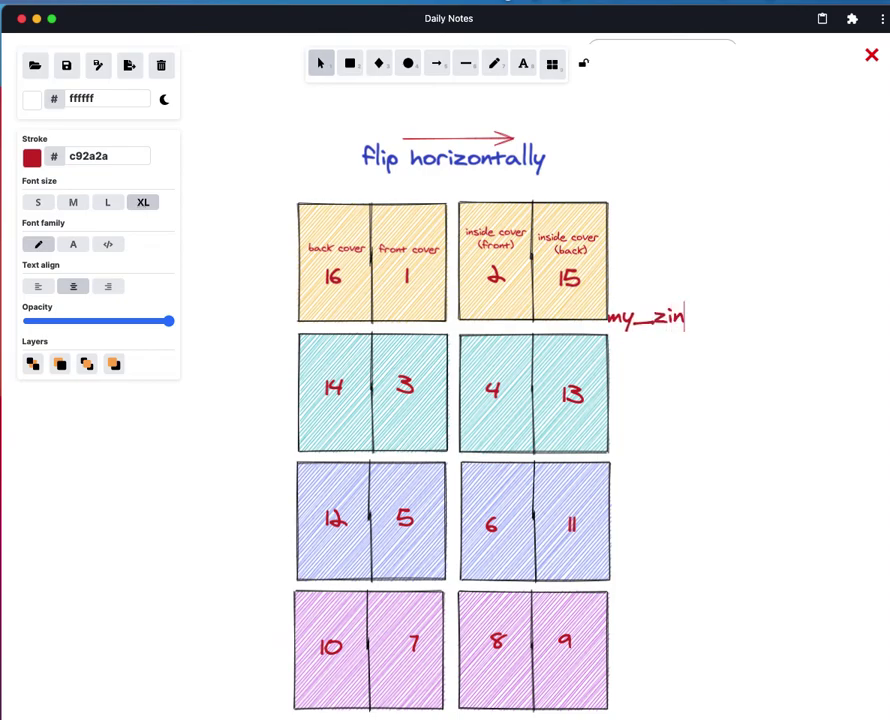
text(e_)
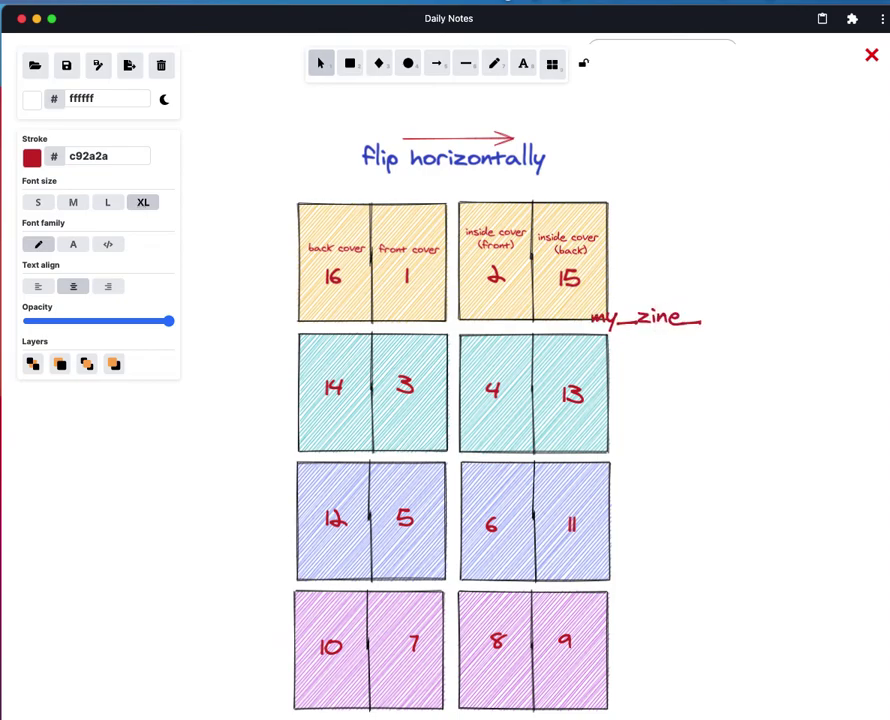
text(12)
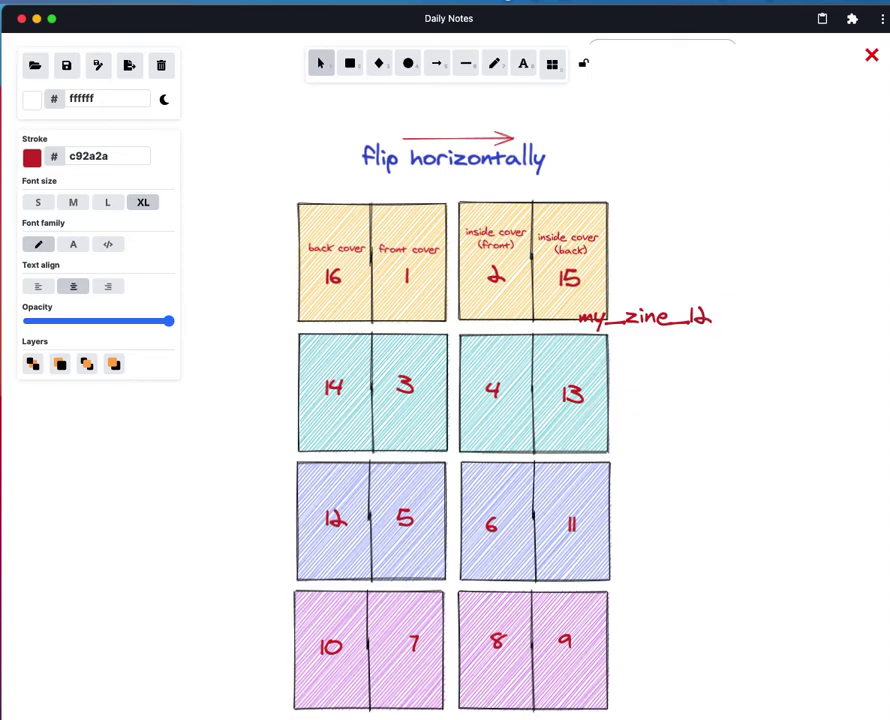
text(_)
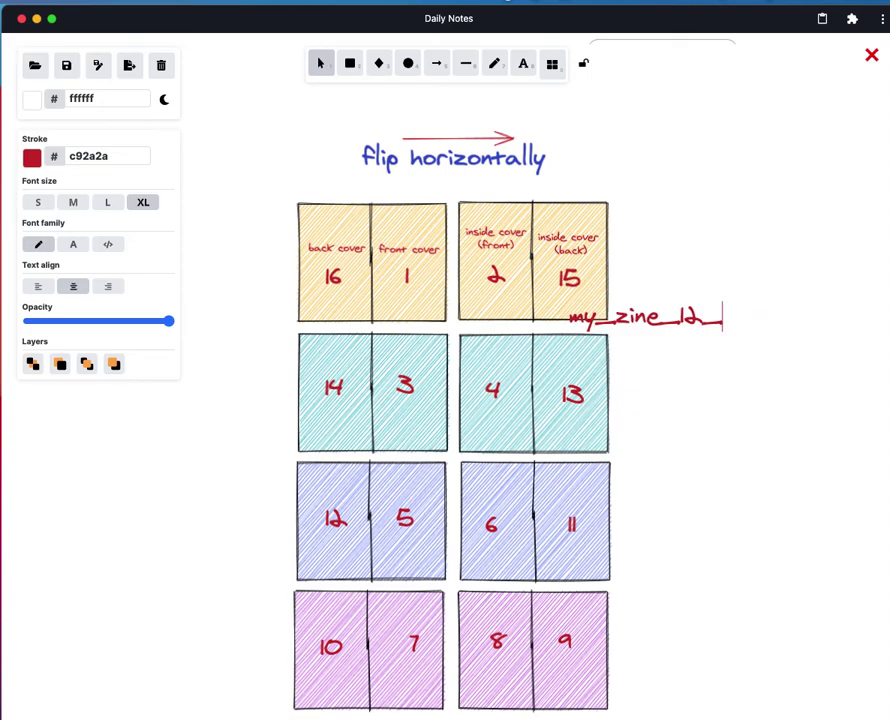
text(5/)
key(BackSpace)
text(.)
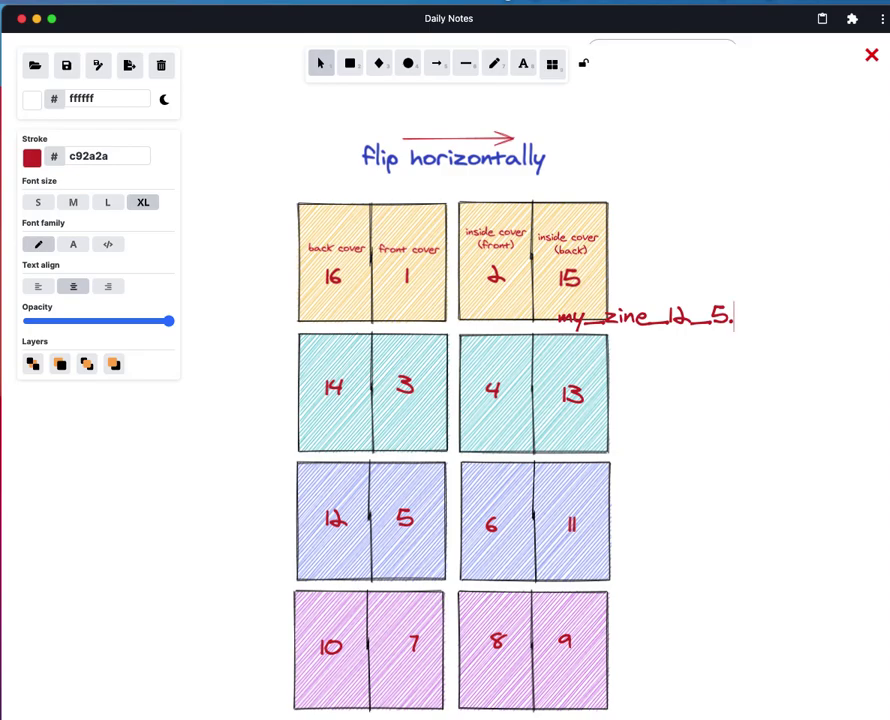
text(png)
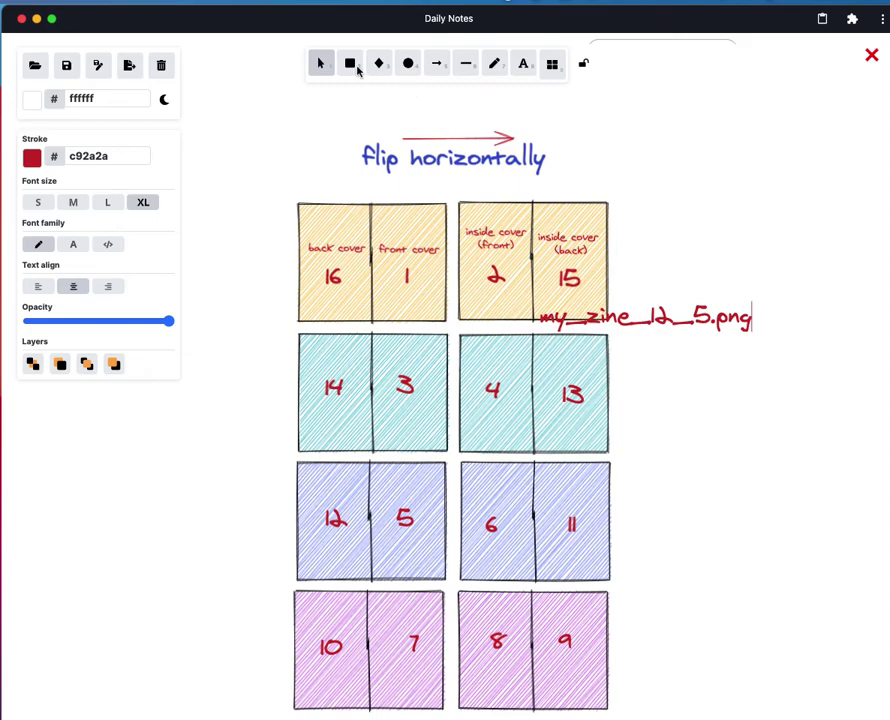
Move the my_zine_12_5.png label to the left of the blue 12/5 sheet
click(320, 64)
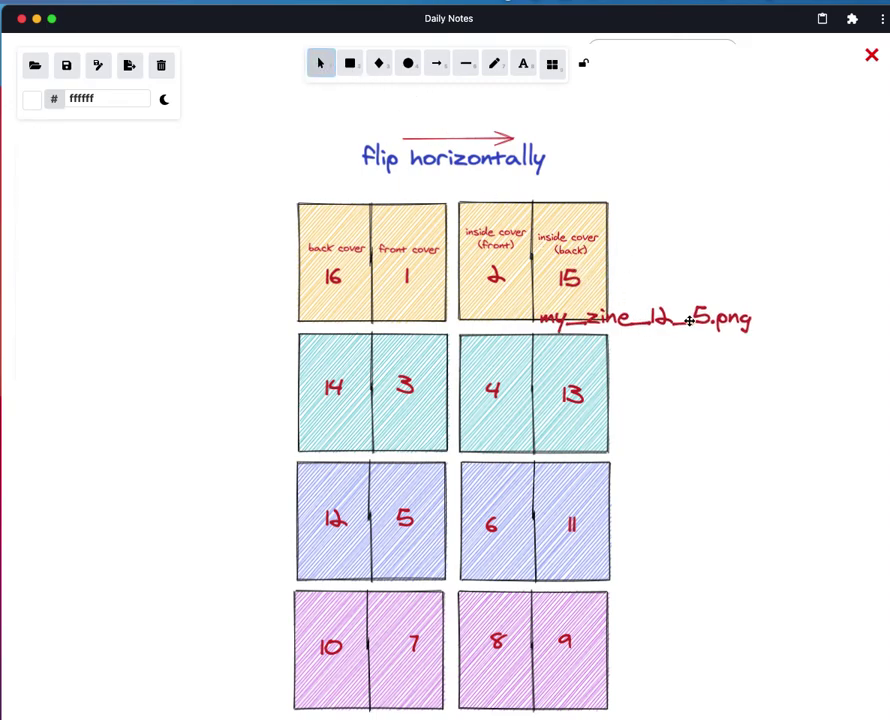
drag(689, 320, 205, 535)
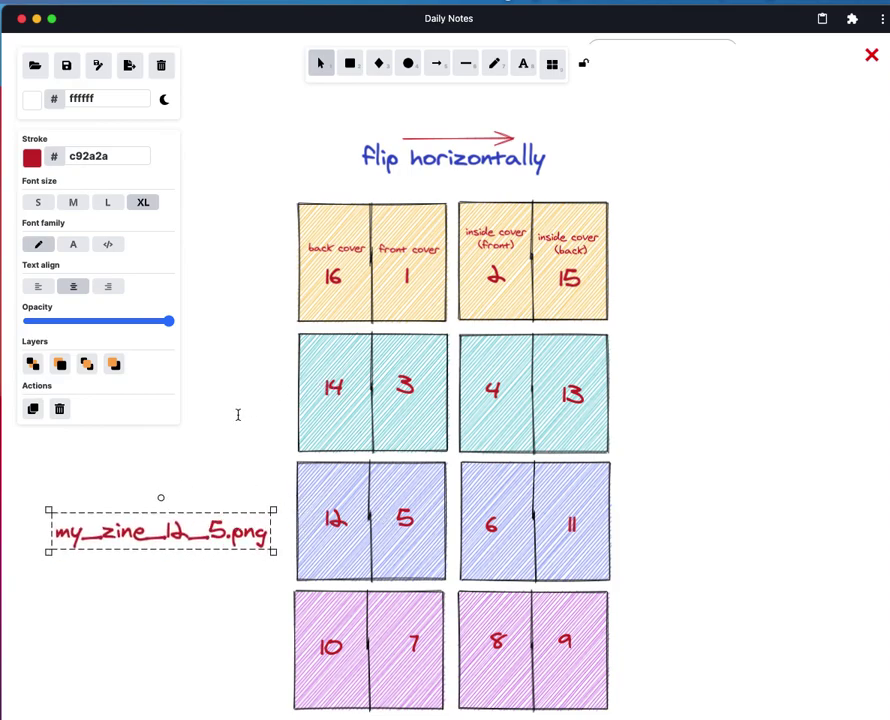